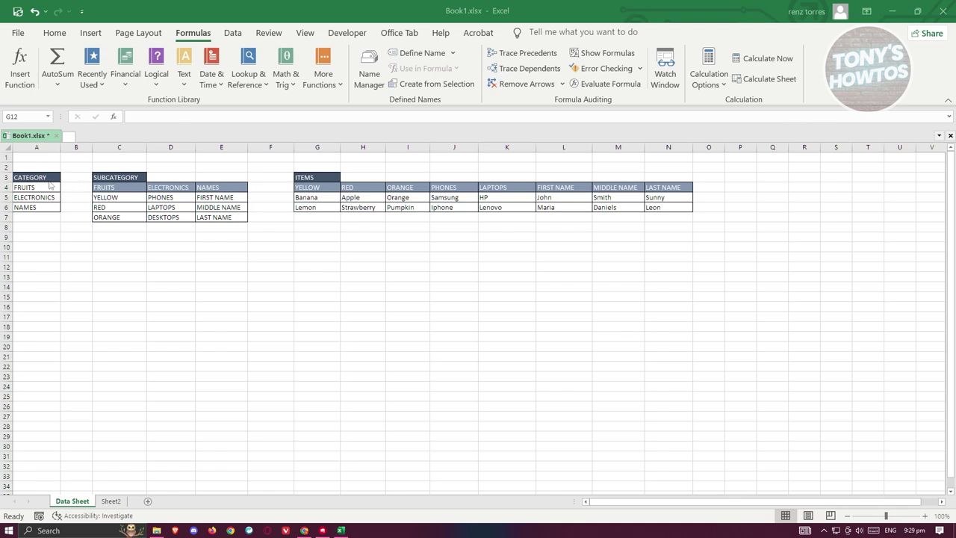
# - Review the category, subcategory and item lists on Data Sheet by selecting each range
pyautogui.moveTo(45, 187); pyautogui.dragTo(38, 204)
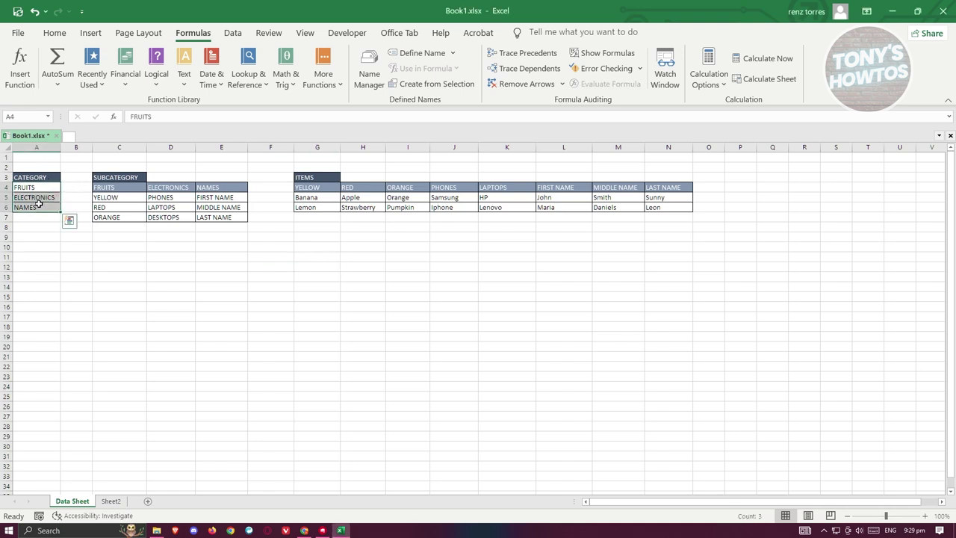
pyautogui.moveTo(117, 189); pyautogui.dragTo(216, 189)
pyautogui.moveTo(120, 196); pyautogui.dragTo(228, 217)
pyautogui.moveTo(319, 188); pyautogui.dragTo(679, 185)
pyautogui.moveTo(323, 196); pyautogui.dragTo(664, 209)
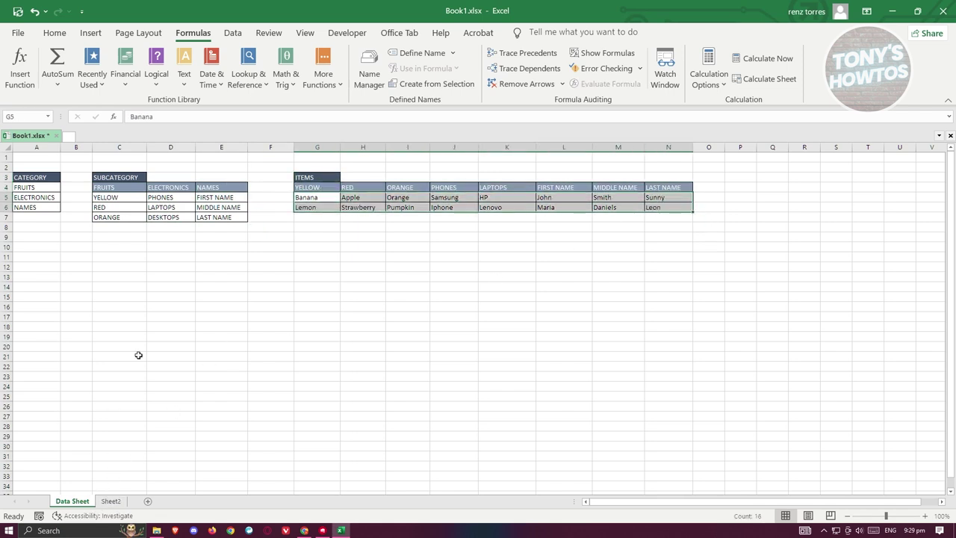
pyautogui.click(201, 274)
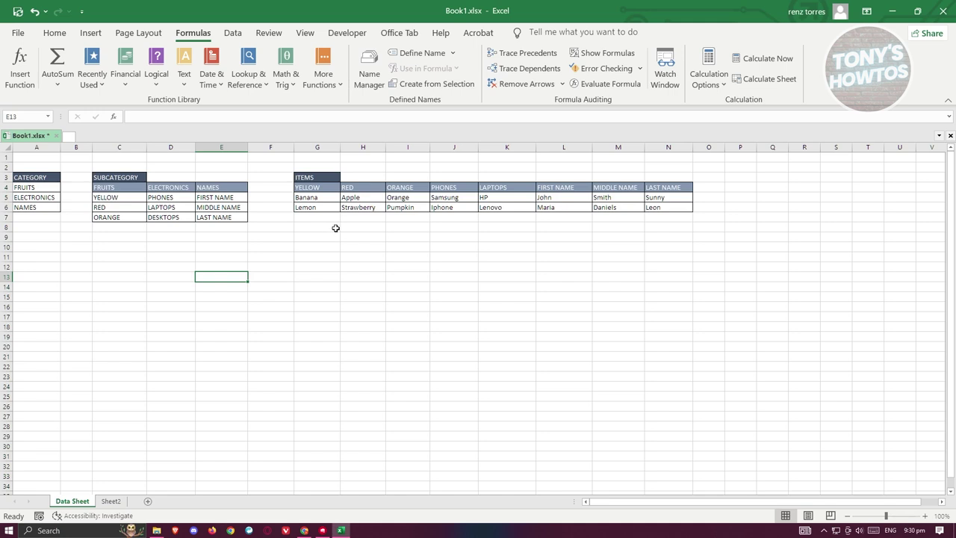
# - Look over the empty CATEGORY table on Sheet2, then return to Data Sheet
pyautogui.click(111, 501)
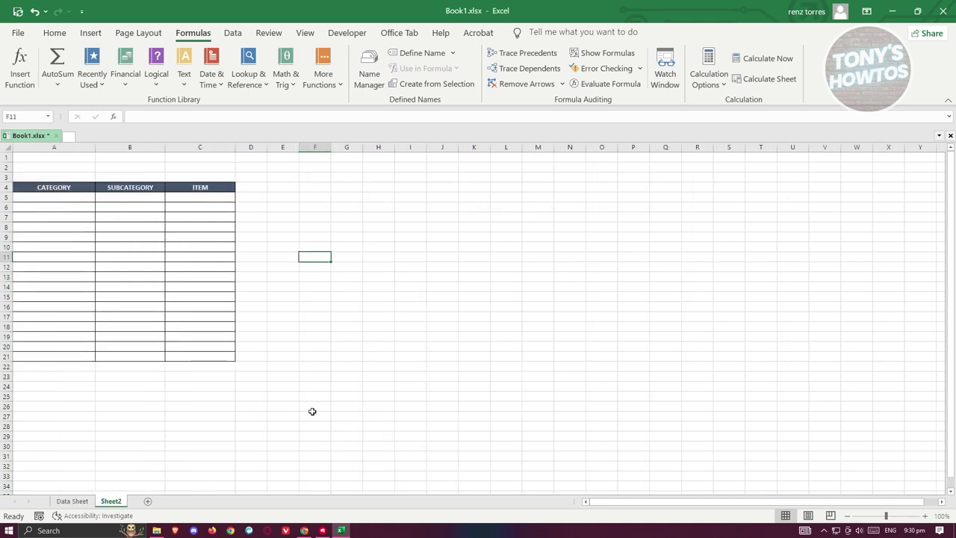
pyautogui.click(77, 207)
pyautogui.click(77, 196)
pyautogui.click(72, 501)
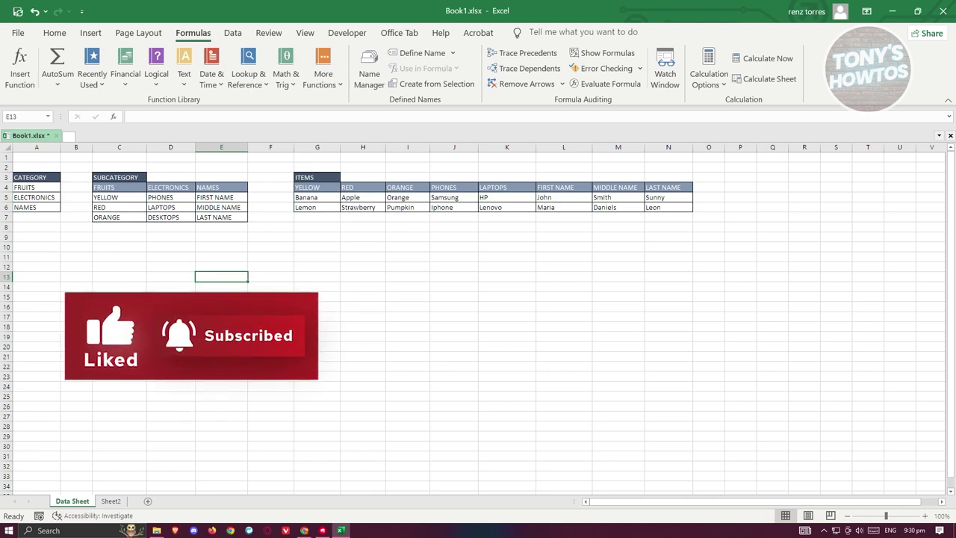
# - Create the name CATEGORY referring to ='Data Sheet'!$A$4:$A$6 in the Name Manager
pyautogui.click(79, 228)
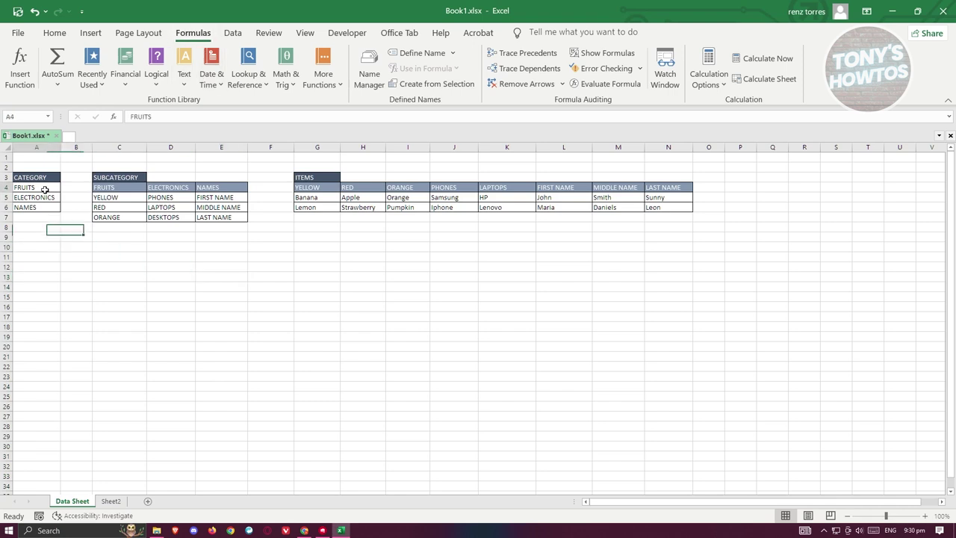
pyautogui.click(375, 70)
pyautogui.click(514, 118)
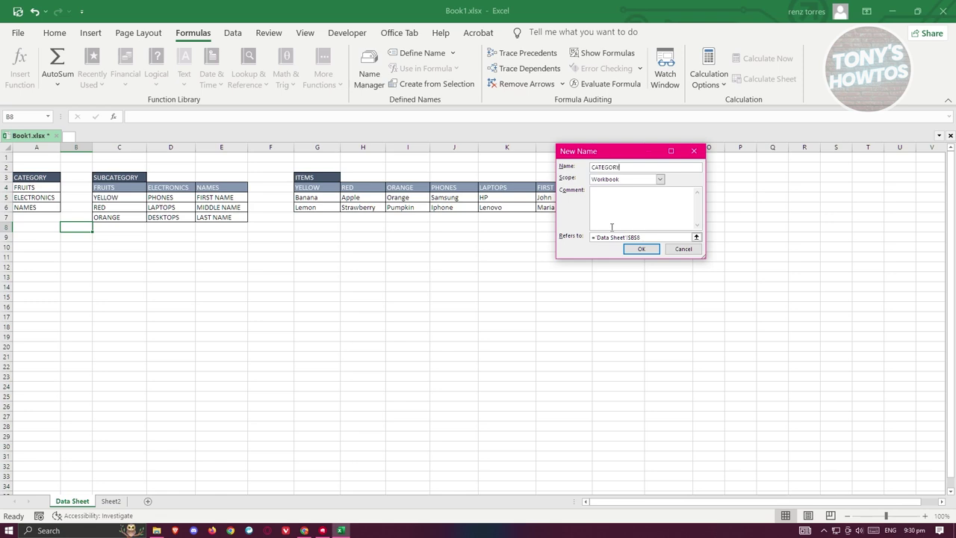
pyautogui.moveTo(676, 237); pyautogui.dragTo(592, 236)
pyautogui.press('BackSpace')
pyautogui.moveTo(43, 187); pyautogui.dragTo(45, 206)
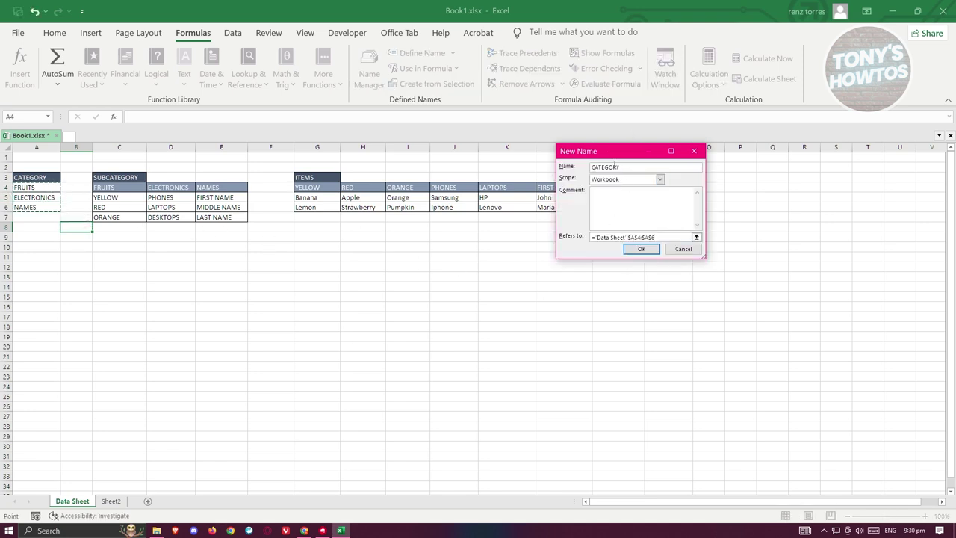
pyautogui.click(647, 251)
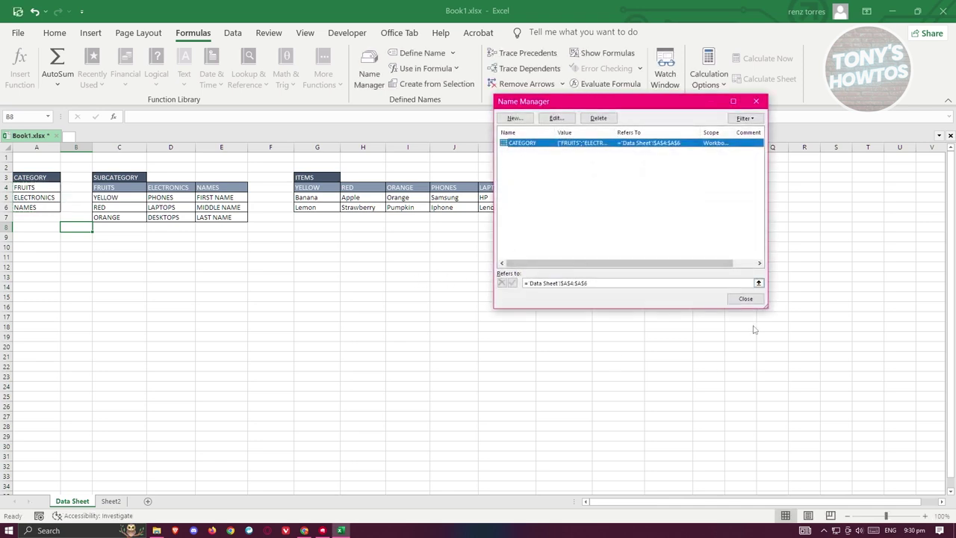
pyautogui.click(746, 298)
pyautogui.click(133, 276)
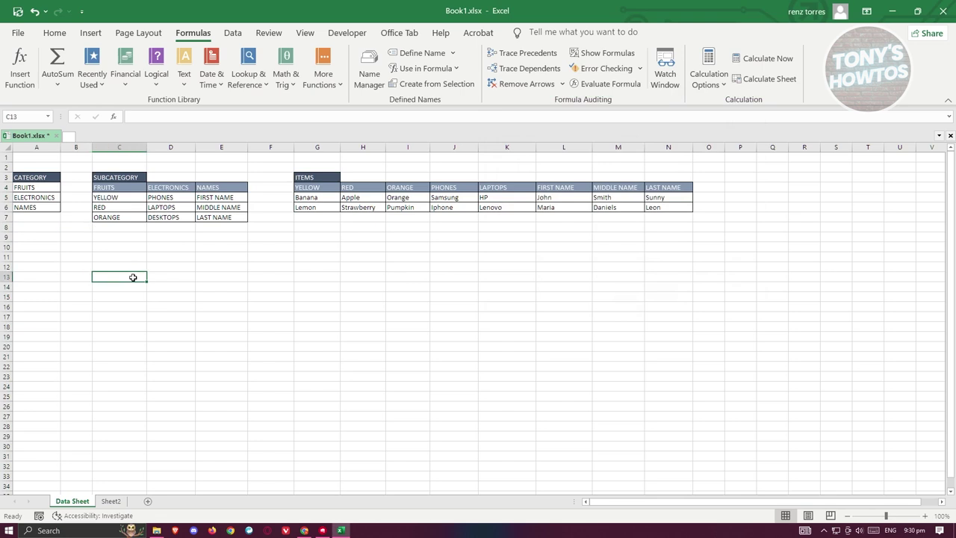
# - Create names from the top row of the subcategory table C4:E7
pyautogui.moveTo(109, 187); pyautogui.dragTo(229, 216)
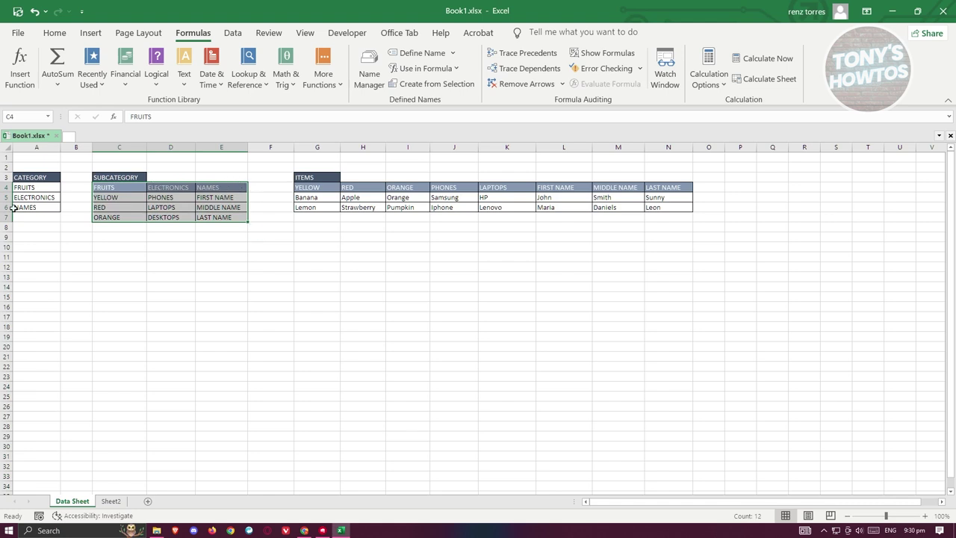
pyautogui.click(440, 83)
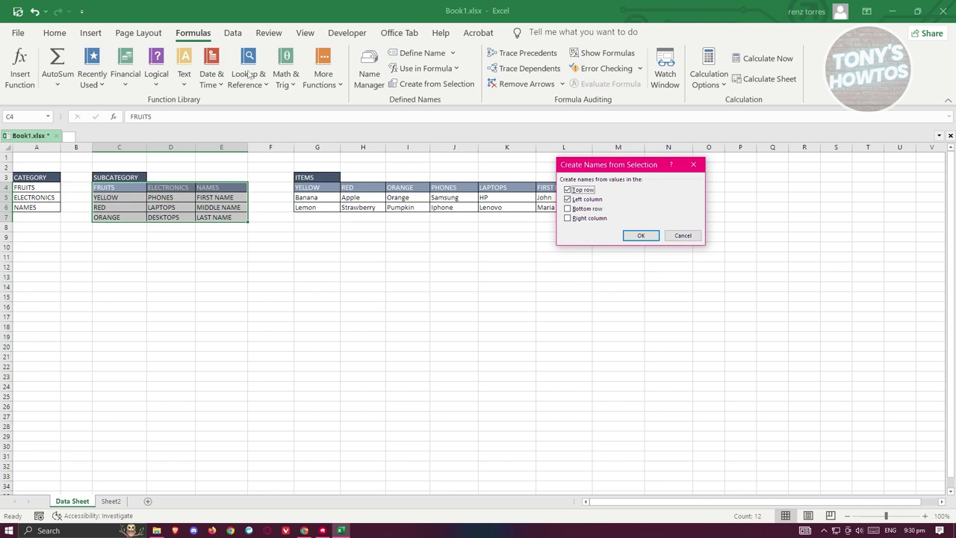
pyautogui.click(568, 199)
pyautogui.click(641, 236)
pyautogui.click(333, 236)
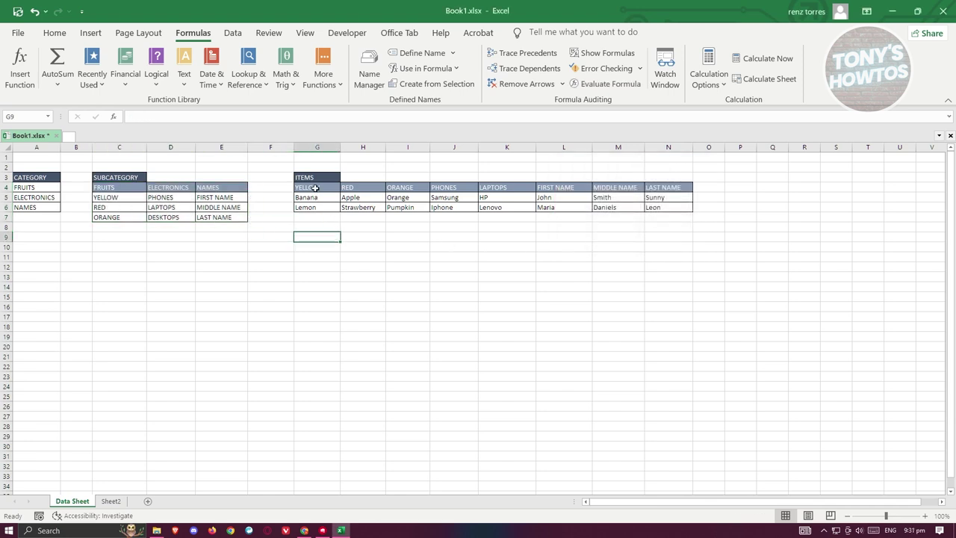
# - Create names from the top row of the items table G4:N6
pyautogui.moveTo(315, 188); pyautogui.dragTo(672, 207)
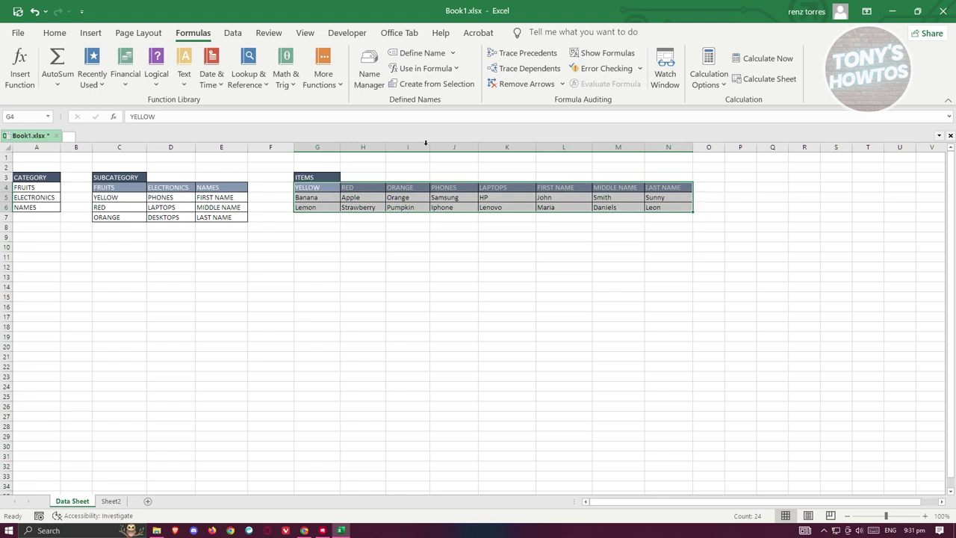
pyautogui.click(419, 83)
pyautogui.click(569, 200)
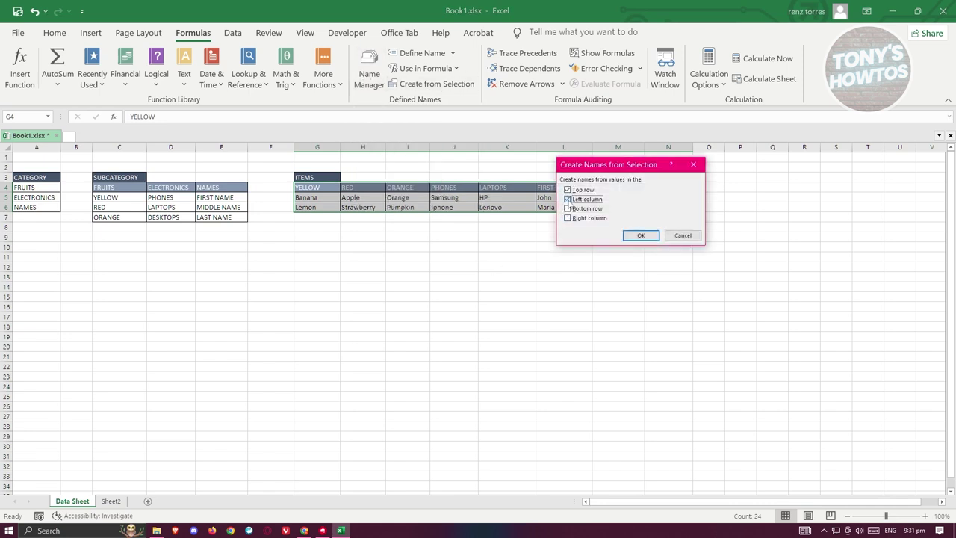
pyautogui.click(640, 235)
# - Check the ELECTRONICS and CATEGORY ranges in the Name Manager
pyautogui.click(368, 71)
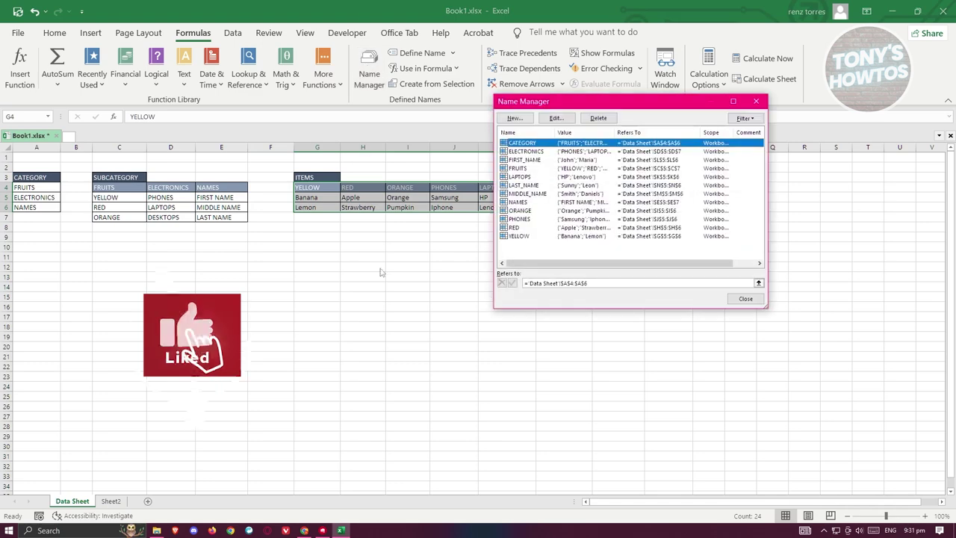
pyautogui.click(532, 151)
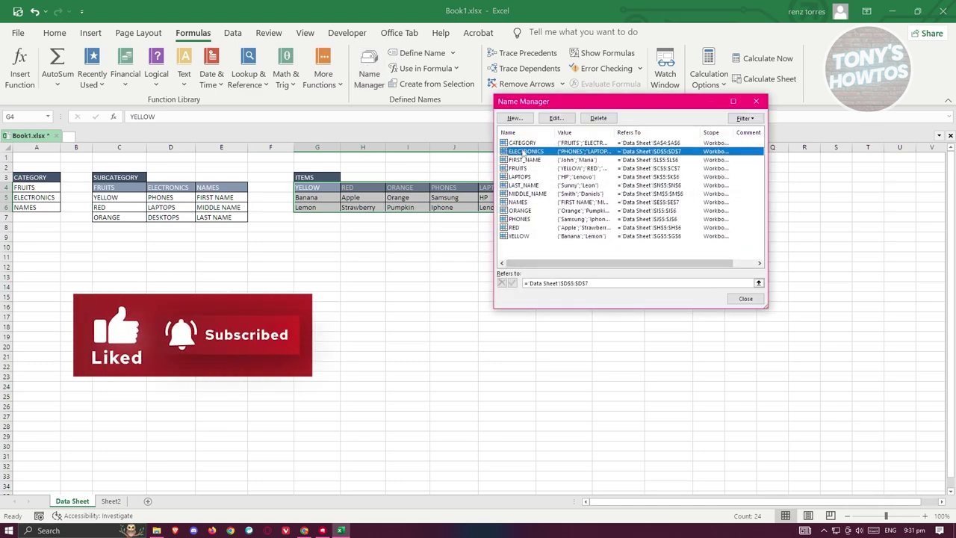
pyautogui.click(524, 142)
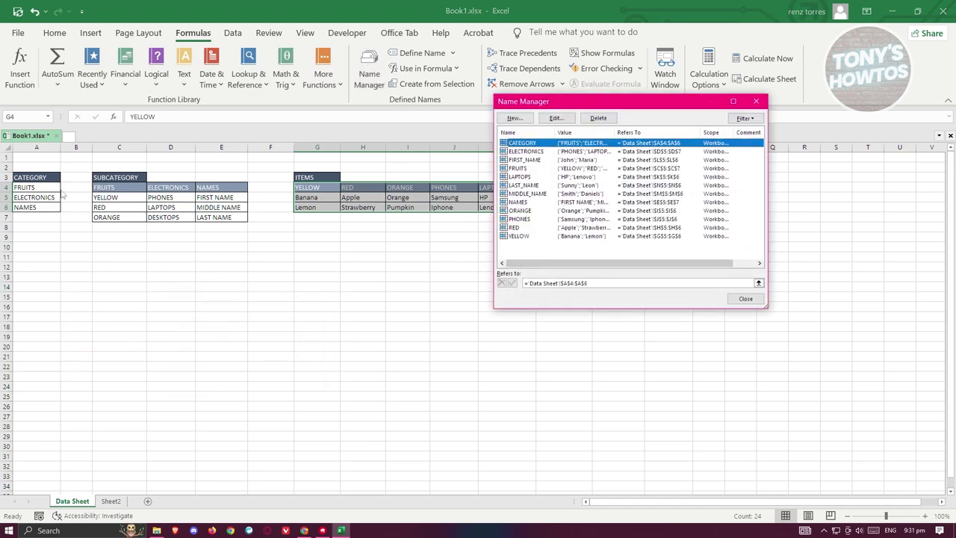
pyautogui.click(540, 152)
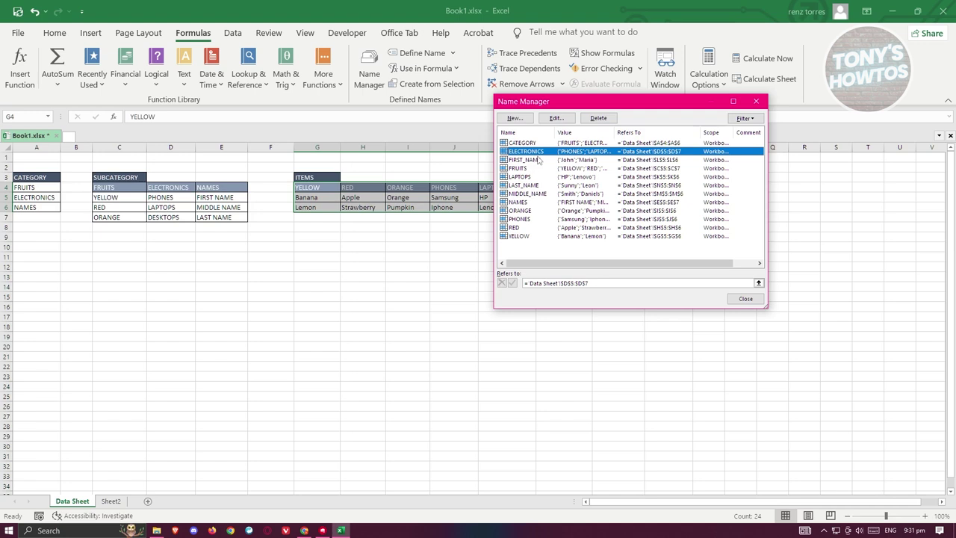
pyautogui.click(745, 298)
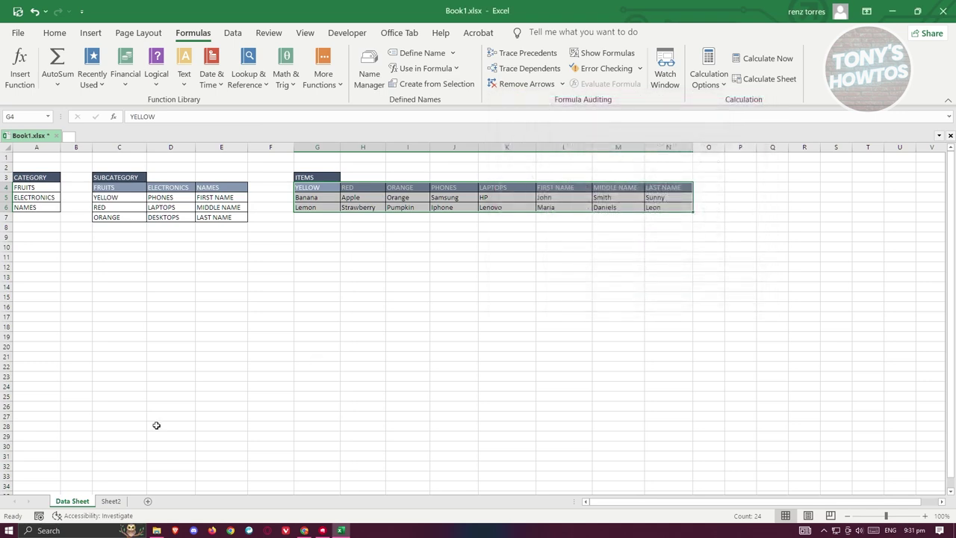
# - On Sheet2, give cells A5:A21 a List validation with source =CATEGORY
pyautogui.click(110, 500)
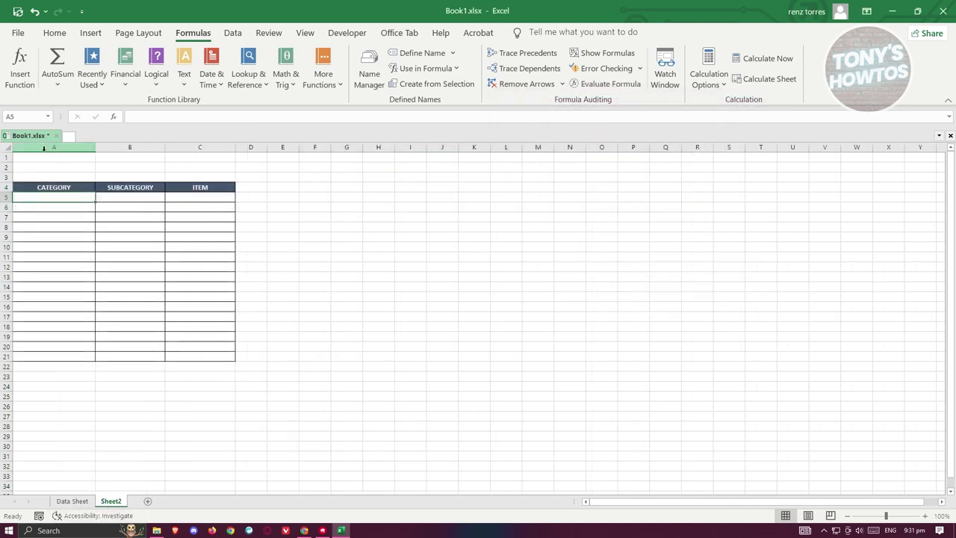
pyautogui.click(64, 188)
pyautogui.click(77, 198)
pyautogui.moveTo(76, 198); pyautogui.dragTo(60, 356)
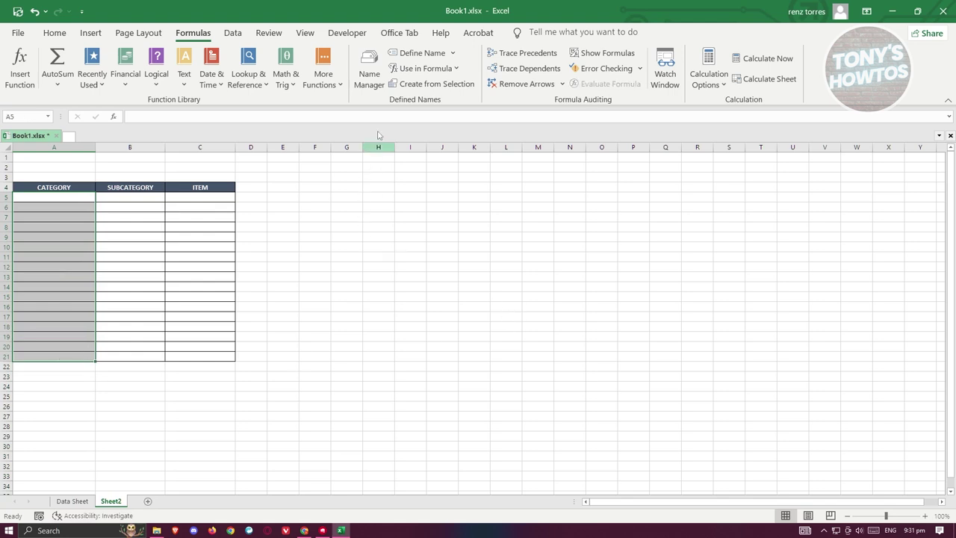
pyautogui.click(232, 33)
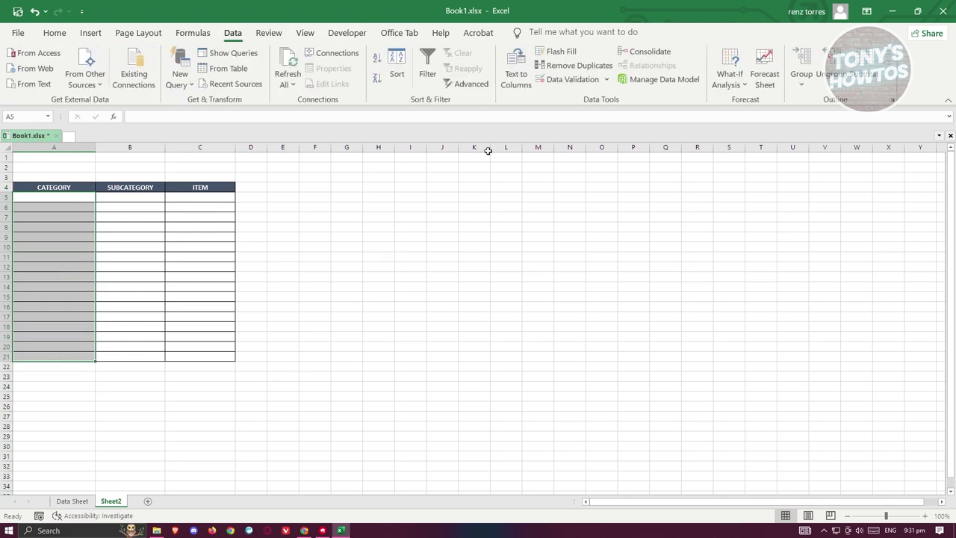
pyautogui.click(606, 79)
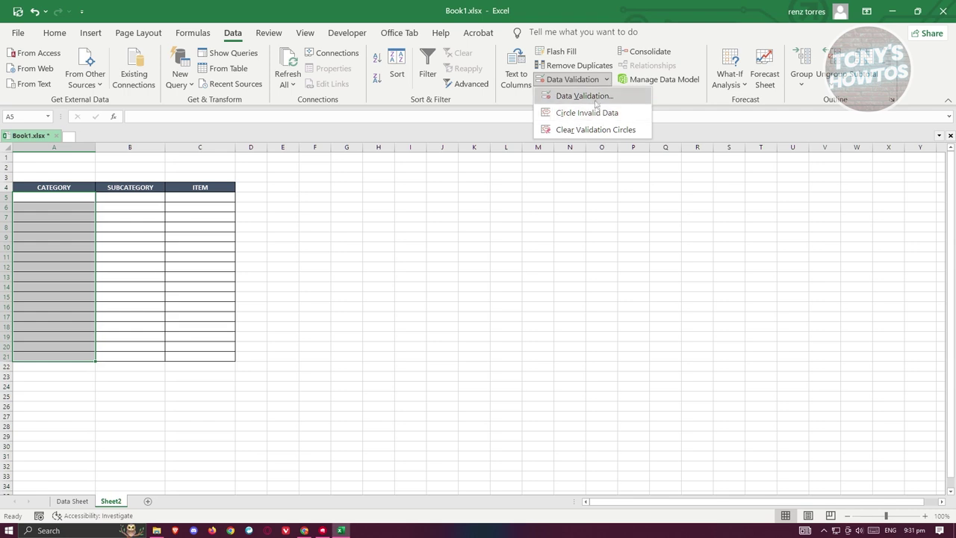
pyautogui.click(596, 103)
pyautogui.click(615, 179)
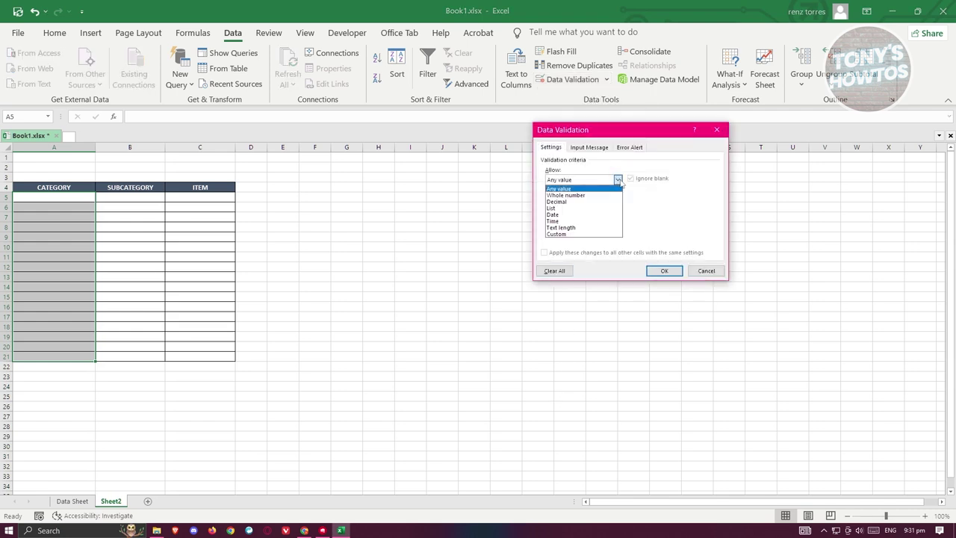
pyautogui.click(570, 209)
pyautogui.click(589, 220)
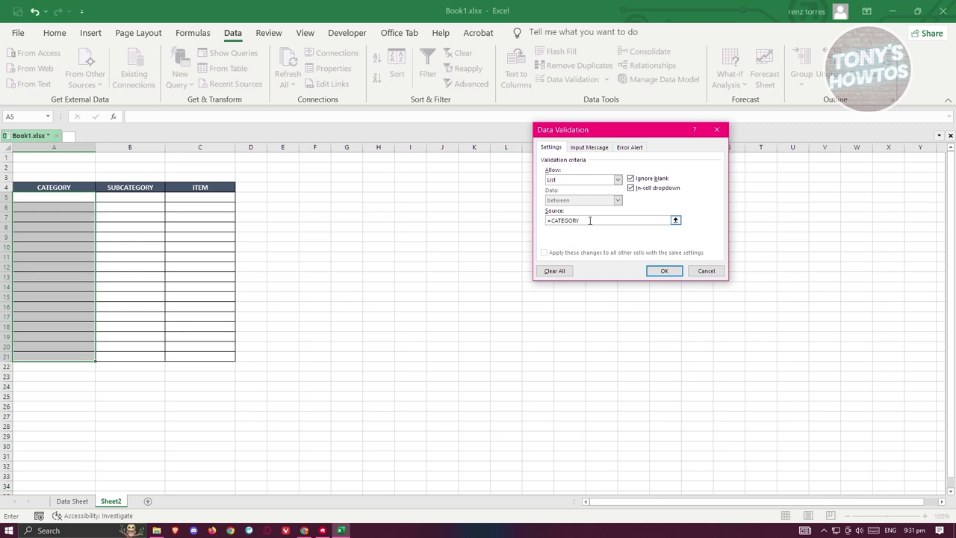
pyautogui.click(664, 271)
# - Test the category drop-downs in A5 and A6, then select subcategory cells B5:B21
pyautogui.click(124, 217)
pyautogui.click(55, 195)
pyautogui.click(99, 197)
pyautogui.click(81, 198)
pyautogui.click(81, 206)
pyautogui.click(99, 207)
pyautogui.press('Escape')
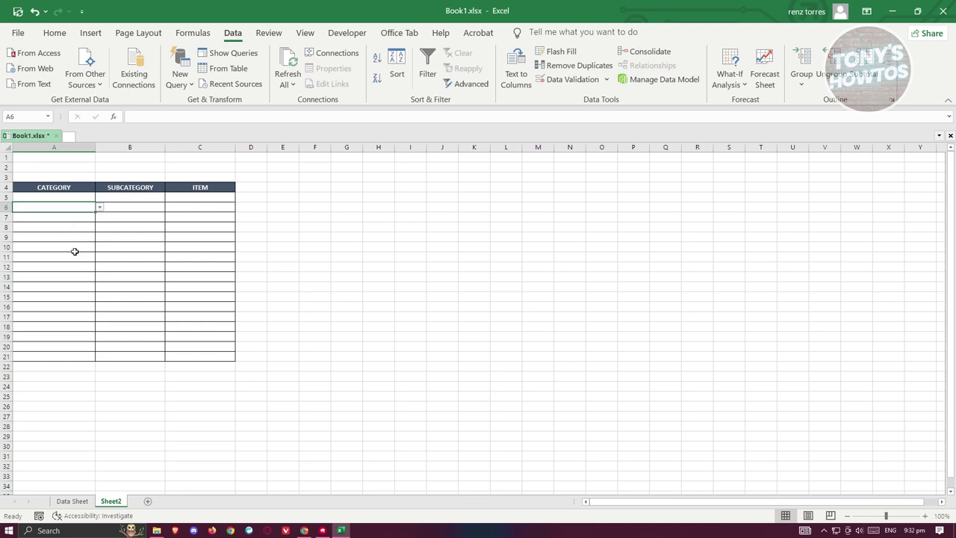
pyautogui.click(136, 195)
pyautogui.moveTo(139, 196); pyautogui.dragTo(131, 357)
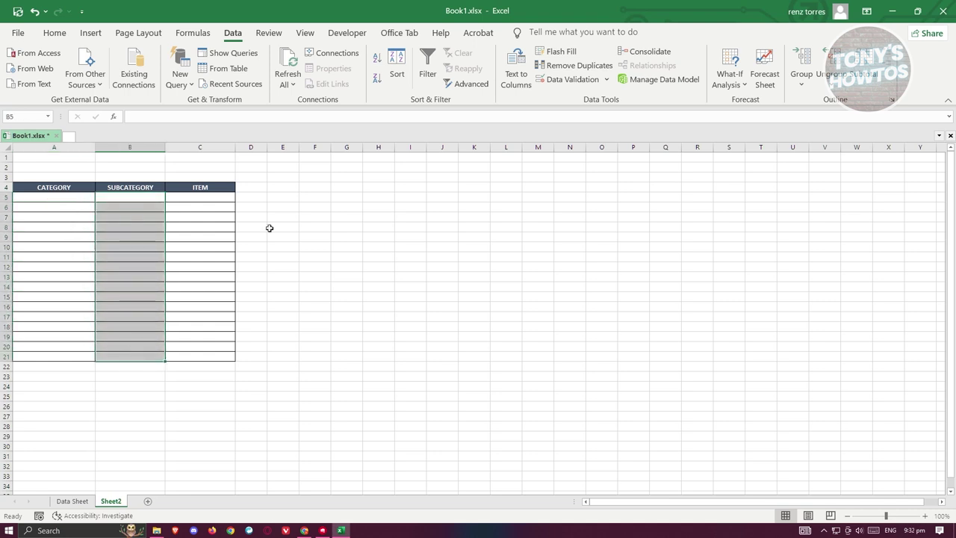
# - Set B5:B21 to a List validation with source =INDIRECT($A$5), accepting the error warning
pyautogui.click(575, 79)
pyautogui.click(592, 180)
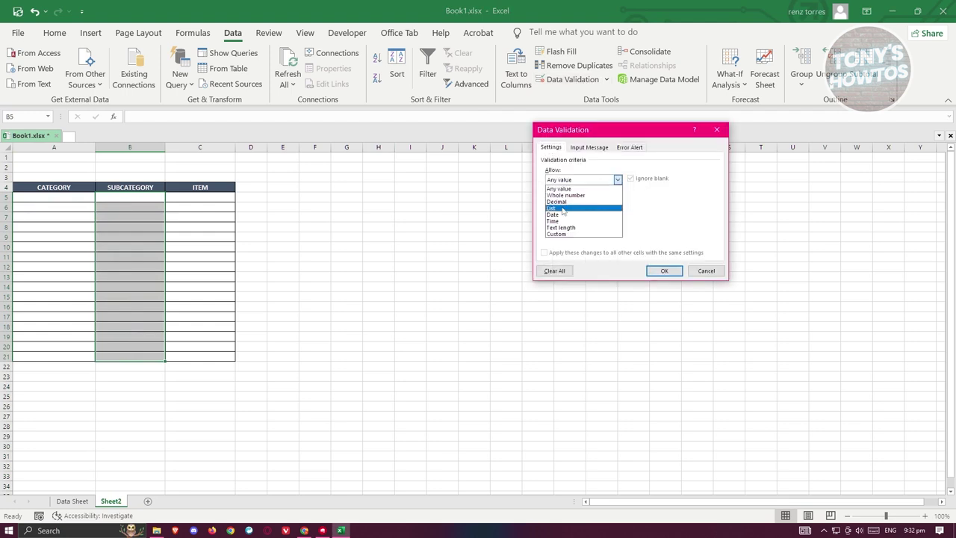
pyautogui.click(586, 206)
pyautogui.click(678, 222)
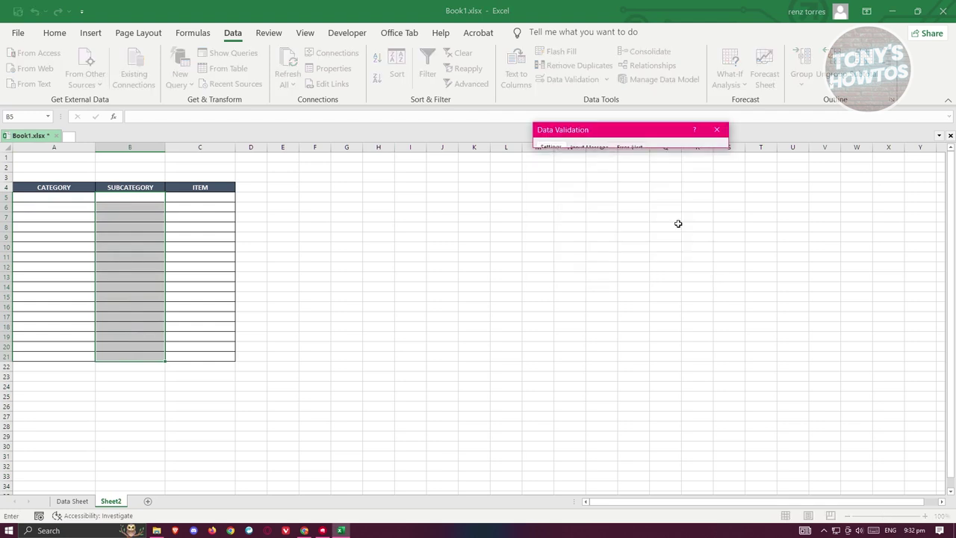
pyautogui.click(721, 143)
pyautogui.write('=INDIR')
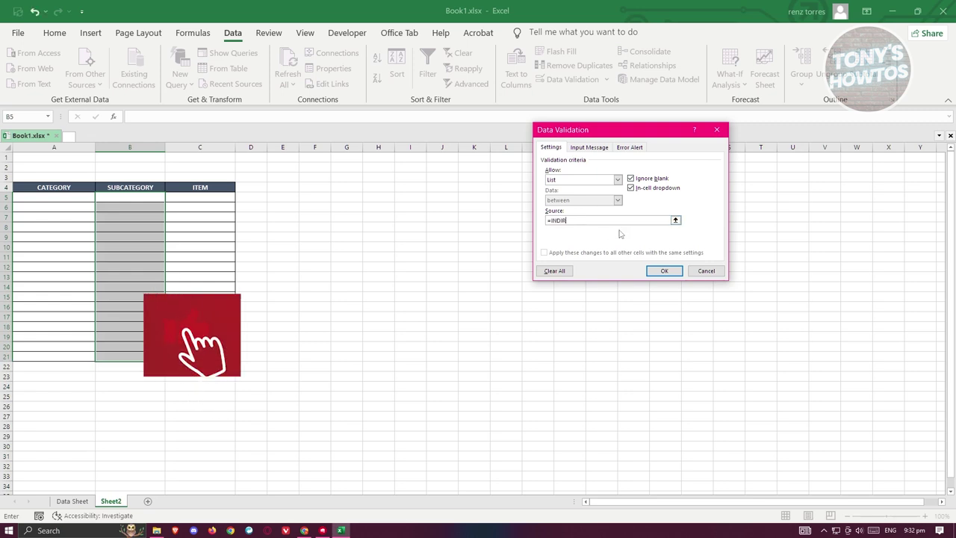
pyautogui.write('ECT(')
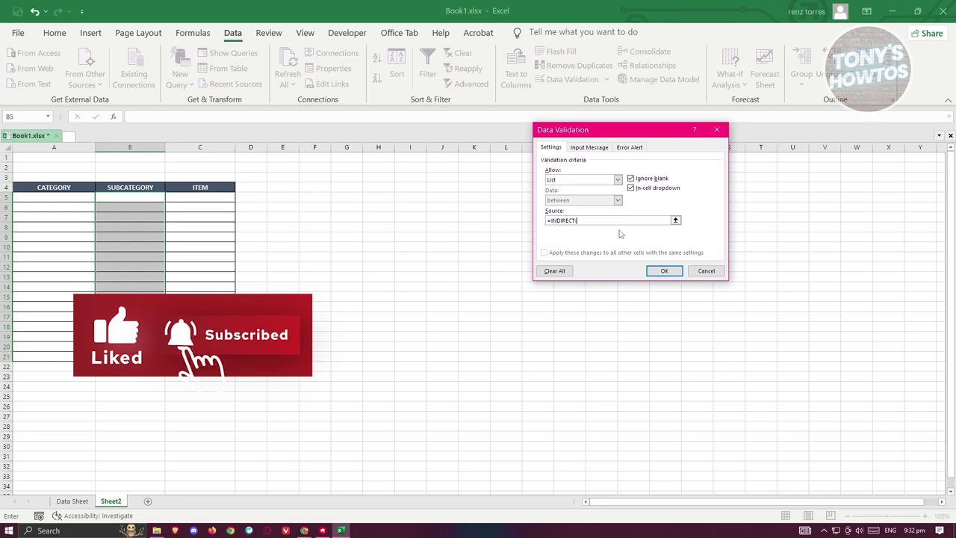
pyautogui.click(70, 197)
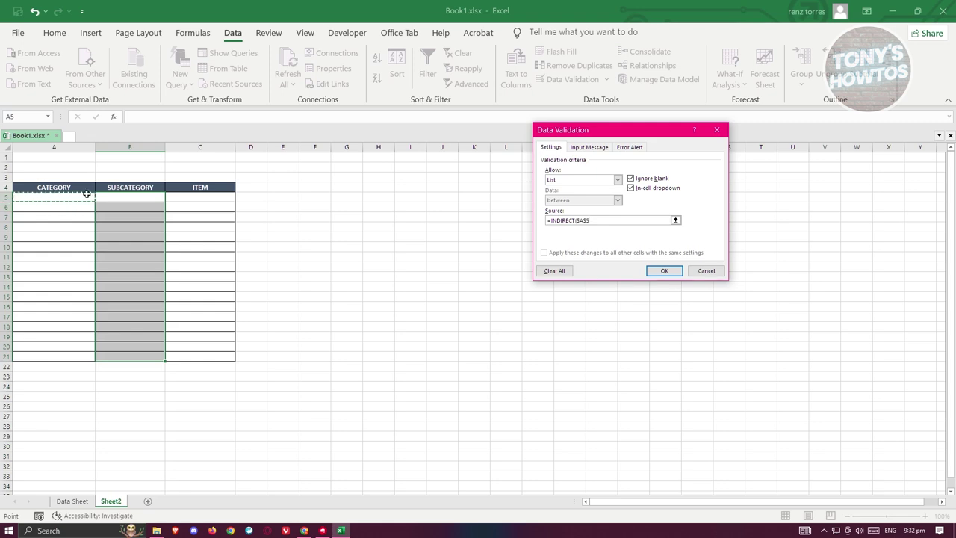
pyautogui.write(')')
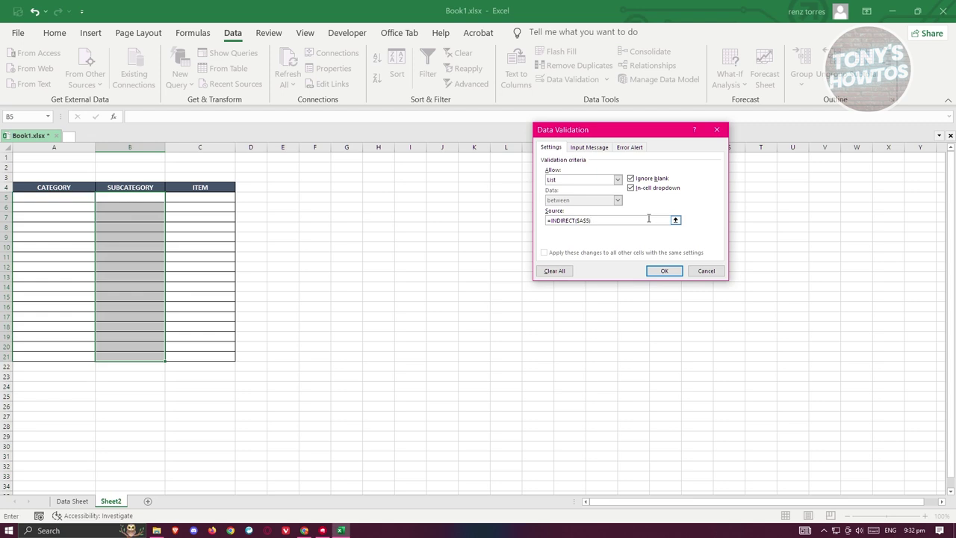
pyautogui.click(664, 270)
pyautogui.click(461, 293)
# - Give Item cells C5:C21 a List validation with source =INDIRECT($B$5), accepting the warning
pyautogui.moveTo(197, 198); pyautogui.dragTo(199, 356)
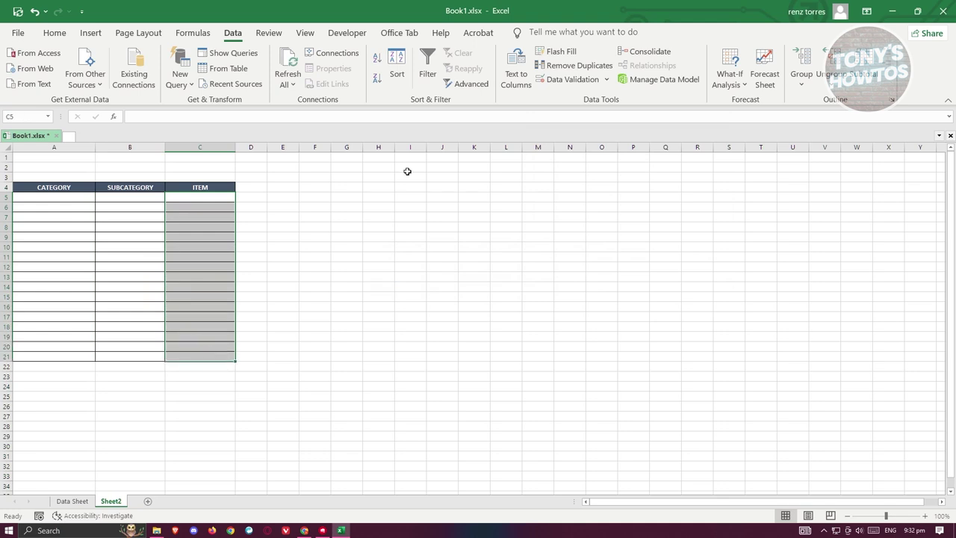
pyautogui.click(572, 80)
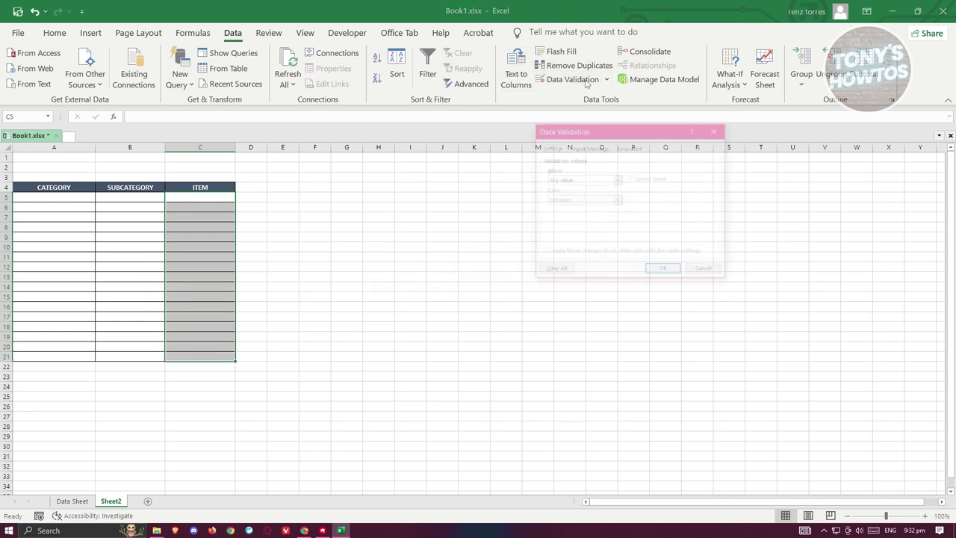
pyautogui.click(618, 179)
pyautogui.click(578, 210)
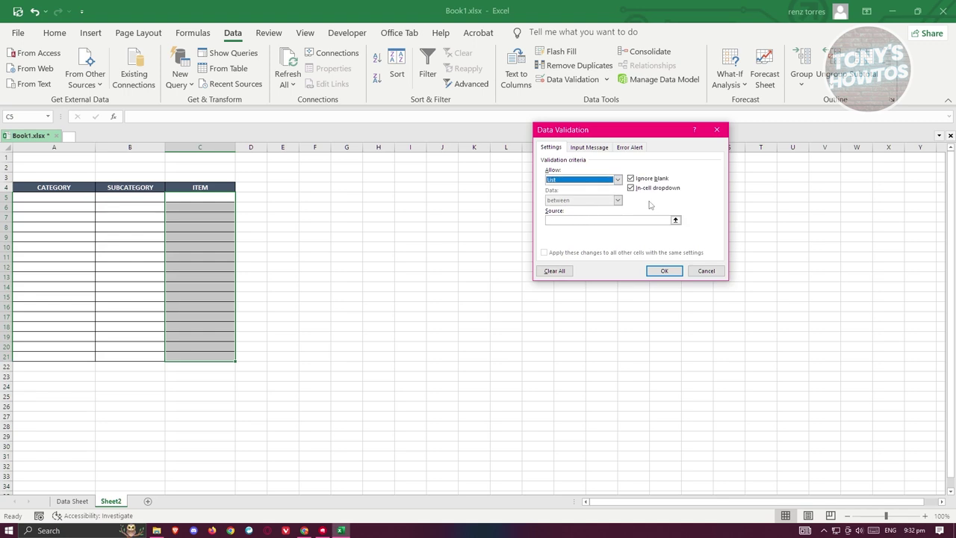
pyautogui.click(643, 220)
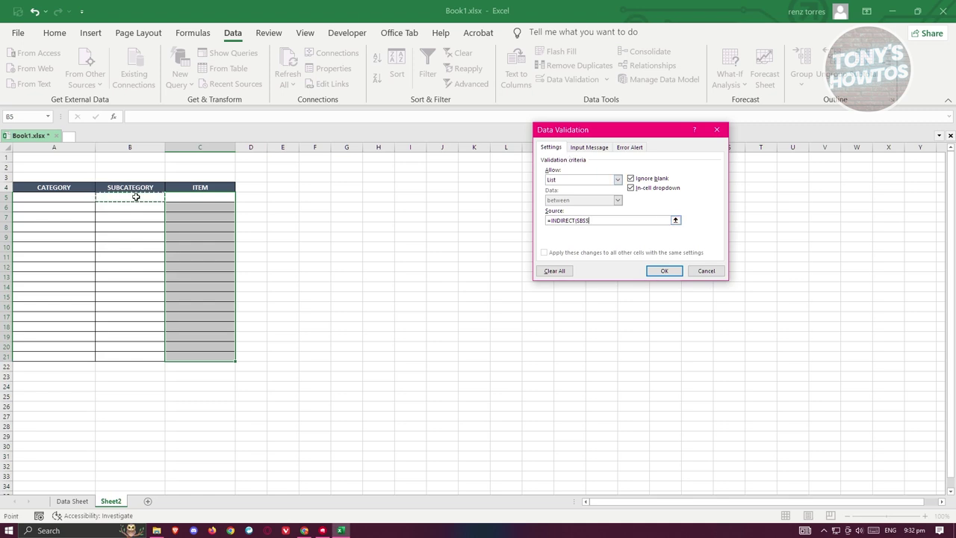
pyautogui.click(629, 224)
pyautogui.write(')')
pyautogui.click(664, 271)
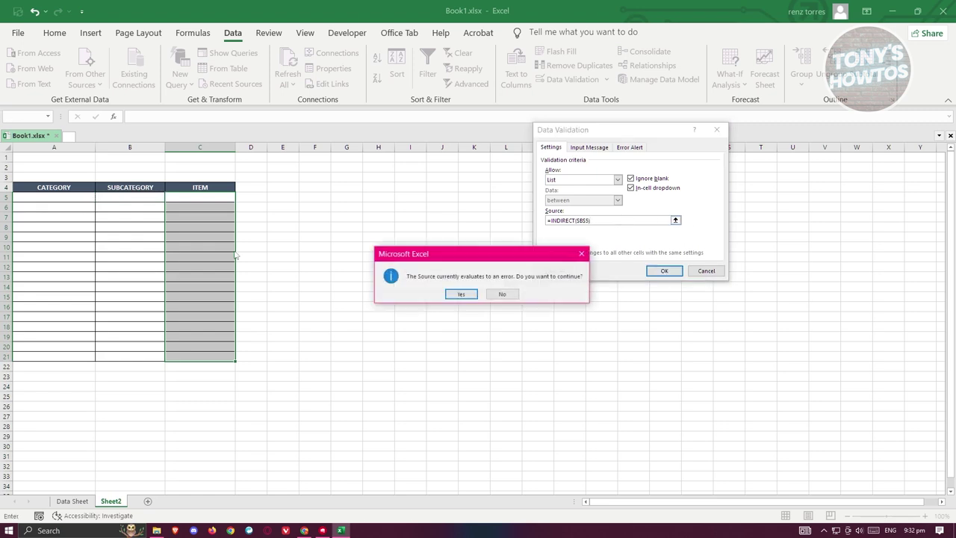
pyautogui.click(461, 294)
pyautogui.click(75, 198)
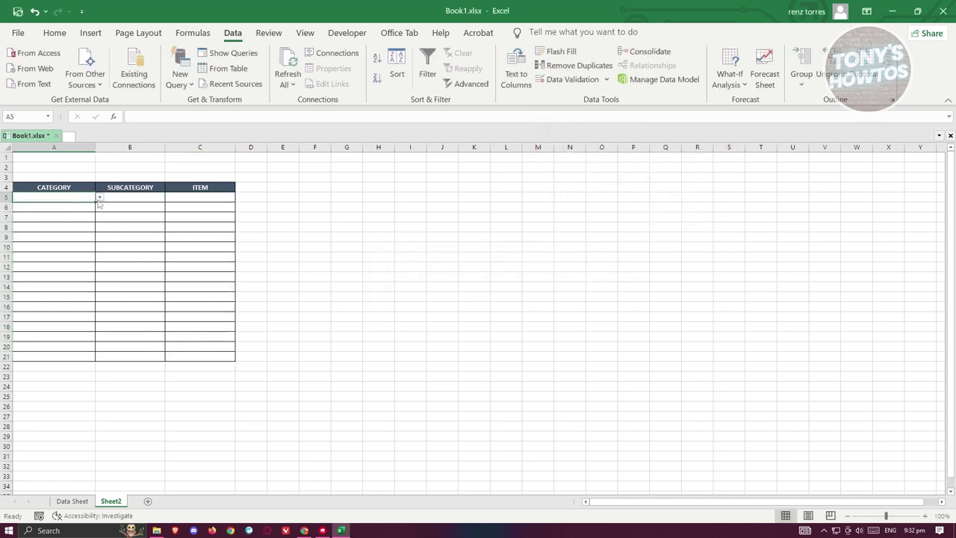
# - Pick ELECTRONICS, LAPTOPS and Lenovo for row 5 from the in-cell drop-downs
pyautogui.click(146, 197)
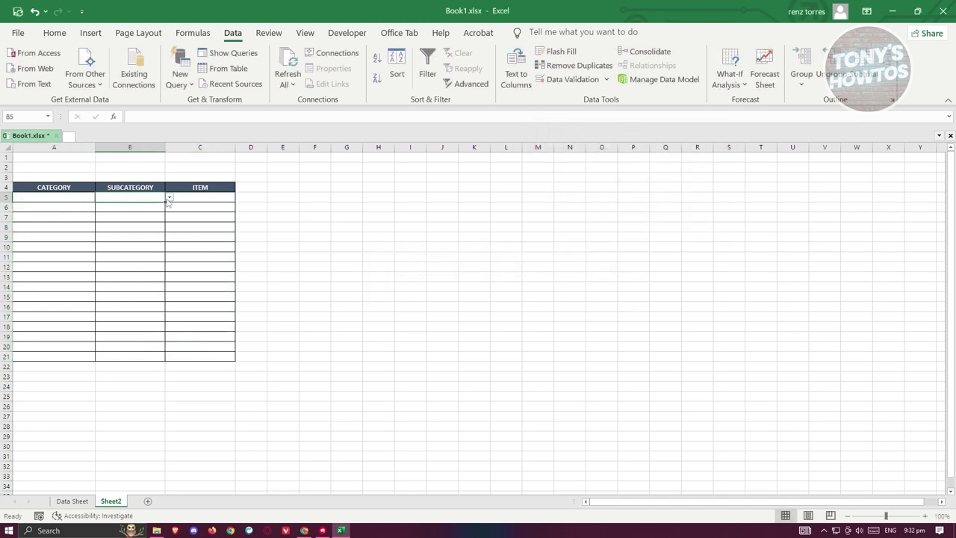
pyautogui.click(212, 199)
pyautogui.click(62, 200)
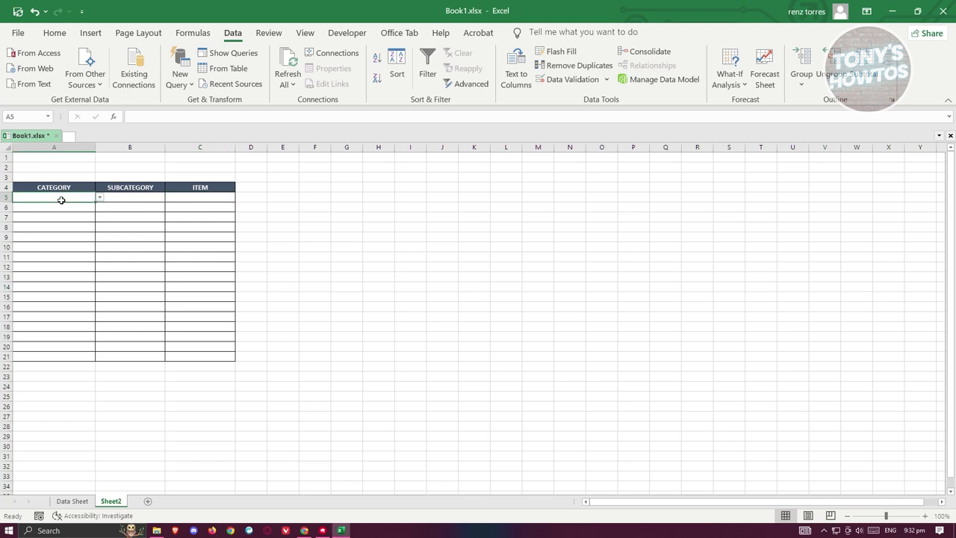
pyautogui.click(100, 197)
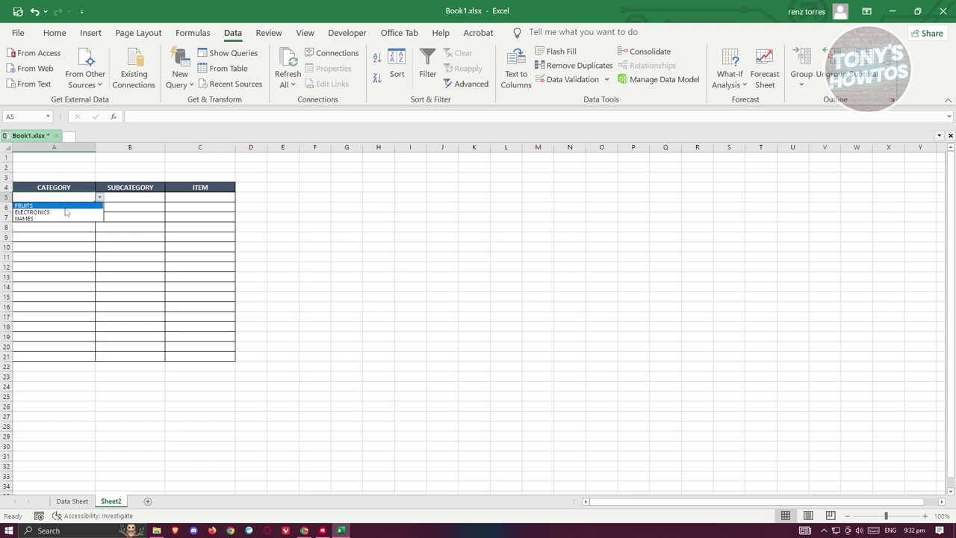
pyautogui.click(66, 212)
pyautogui.click(147, 200)
pyautogui.click(170, 198)
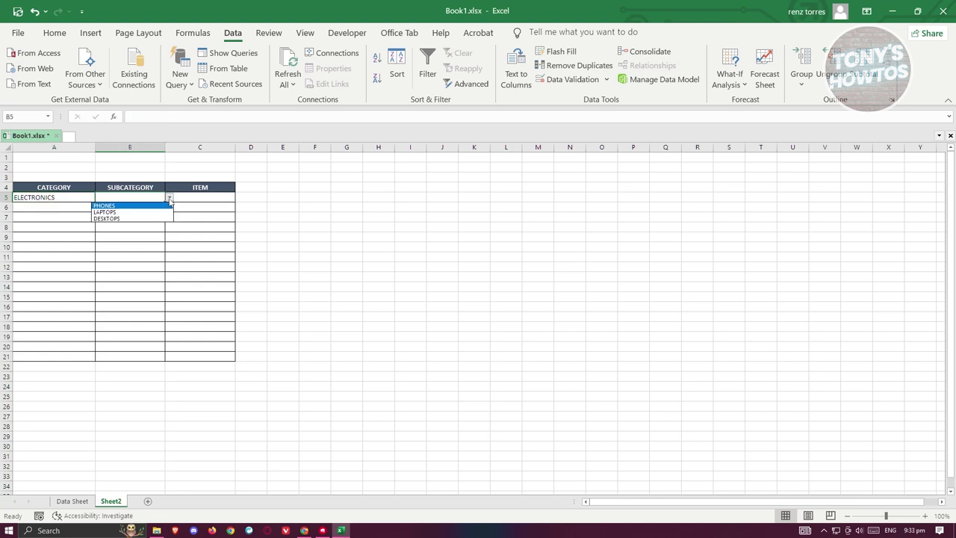
pyautogui.click(145, 212)
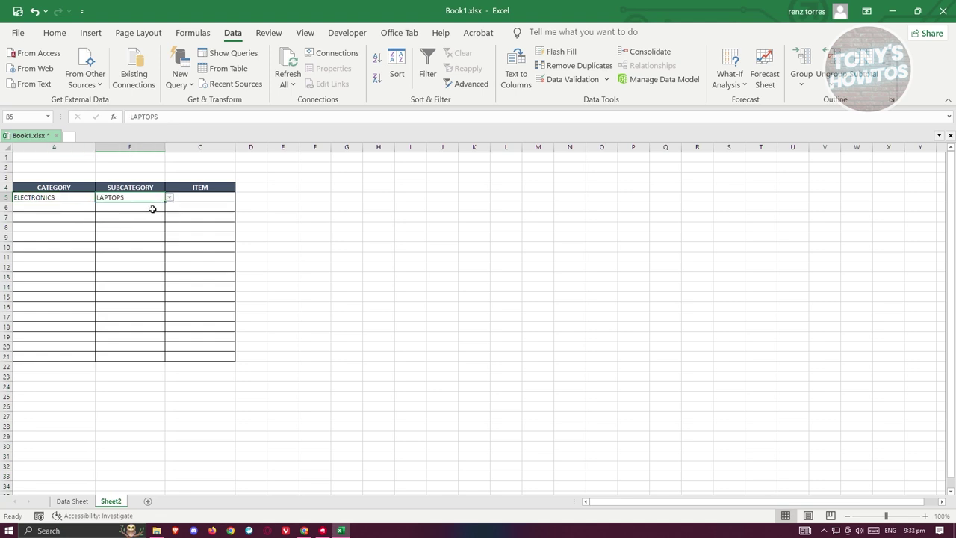
pyautogui.click(215, 199)
pyautogui.click(239, 198)
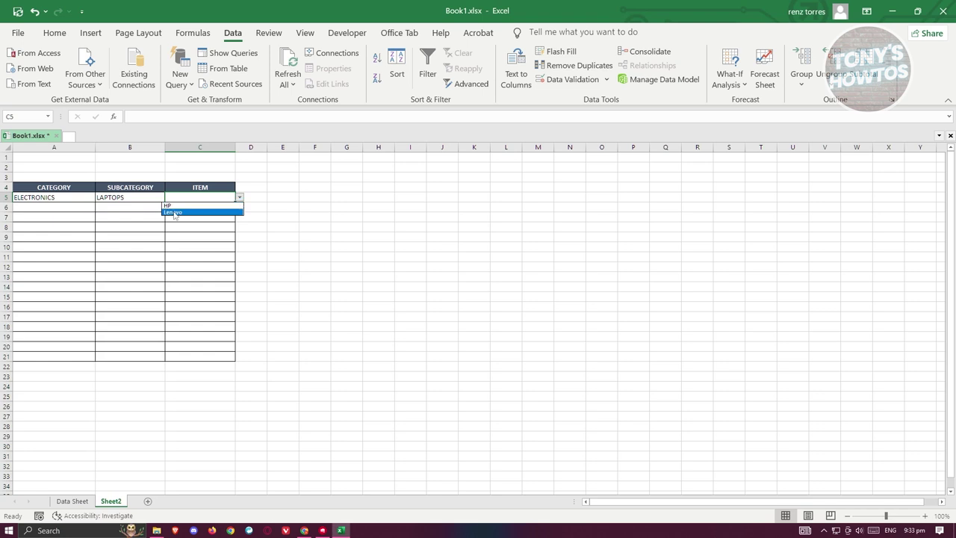
pyautogui.click(171, 212)
# - Choose FRUITS for A6 and find B6's subcategory list empty
pyautogui.click(62, 206)
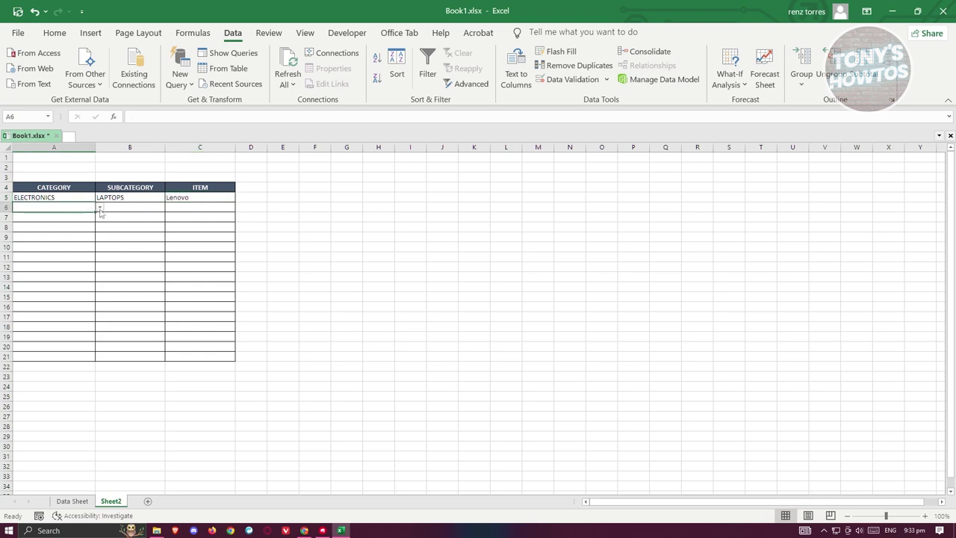
pyautogui.click(99, 209)
pyautogui.click(60, 224)
pyautogui.click(151, 212)
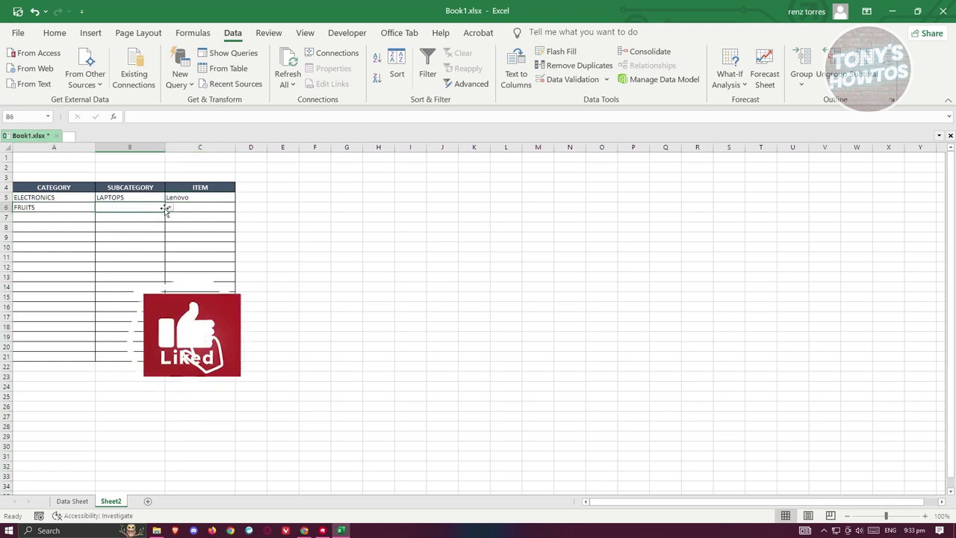
pyautogui.click(169, 208)
pyautogui.press('Escape')
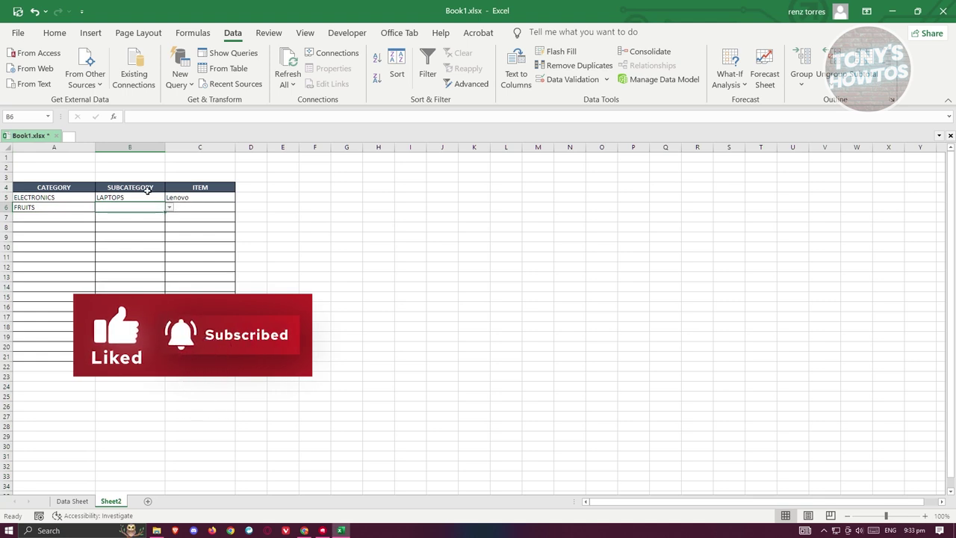
pyautogui.click(170, 208)
# - Change A6 to NAMES and confirm B6's subcategory list is still empty
pyautogui.click(78, 206)
pyautogui.click(99, 207)
pyautogui.click(38, 224)
pyautogui.click(148, 206)
pyautogui.click(170, 207)
pyautogui.click(171, 207)
pyautogui.click(57, 206)
pyautogui.click(132, 209)
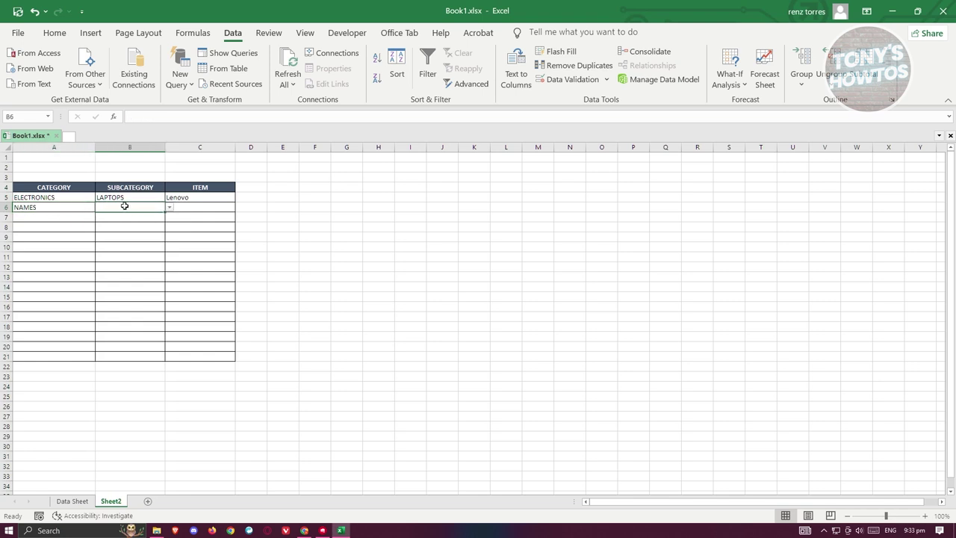
# - Inspect B6's validation source, which still points at the fixed cell A5
pyautogui.click(569, 79)
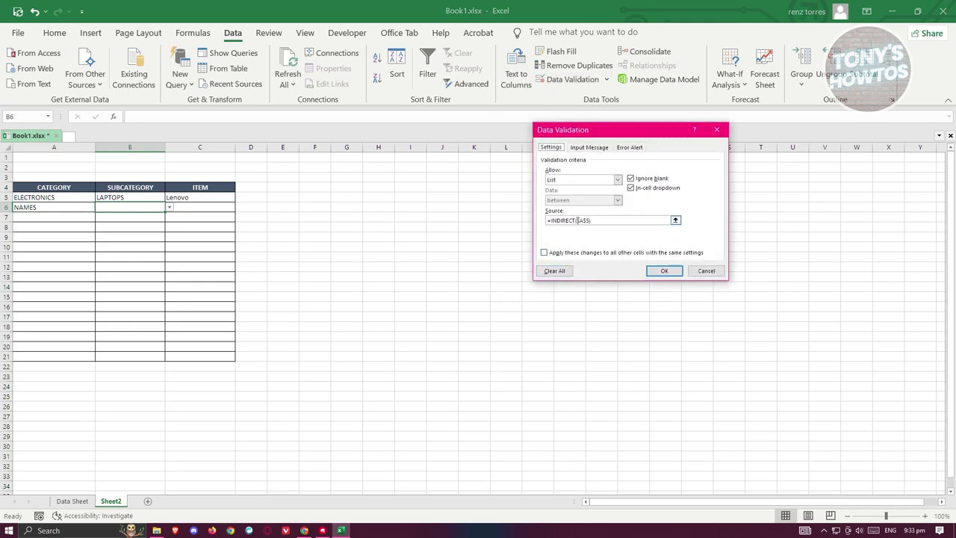
pyautogui.click(622, 219)
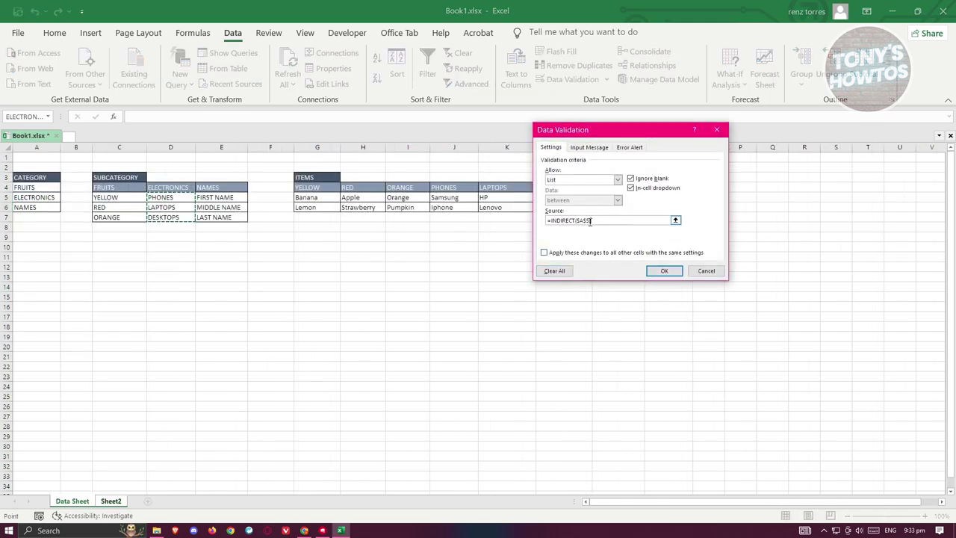
pyautogui.click(706, 270)
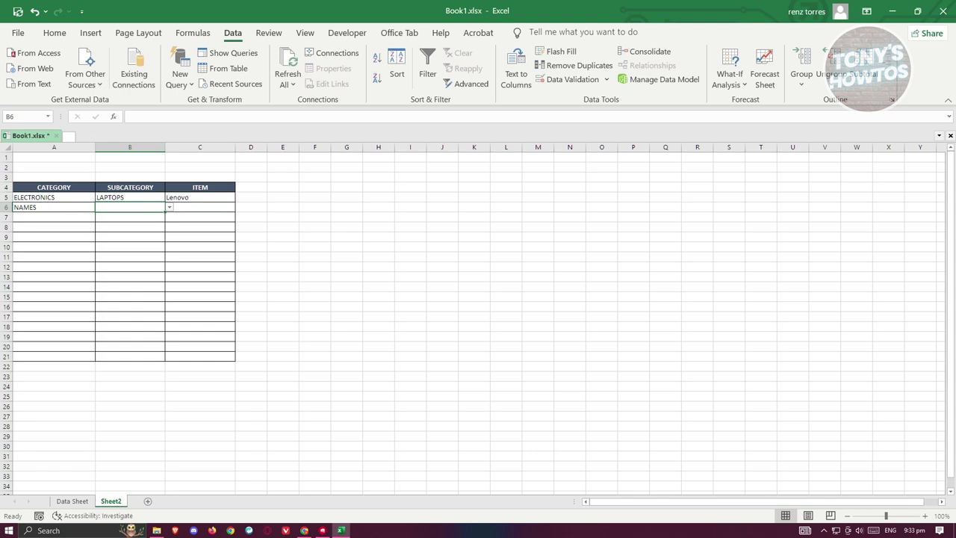
# - Change the B5:B21 subcategory validation source to the row-relative =INDIRECT($A5)
pyautogui.moveTo(130, 199); pyautogui.dragTo(125, 350)
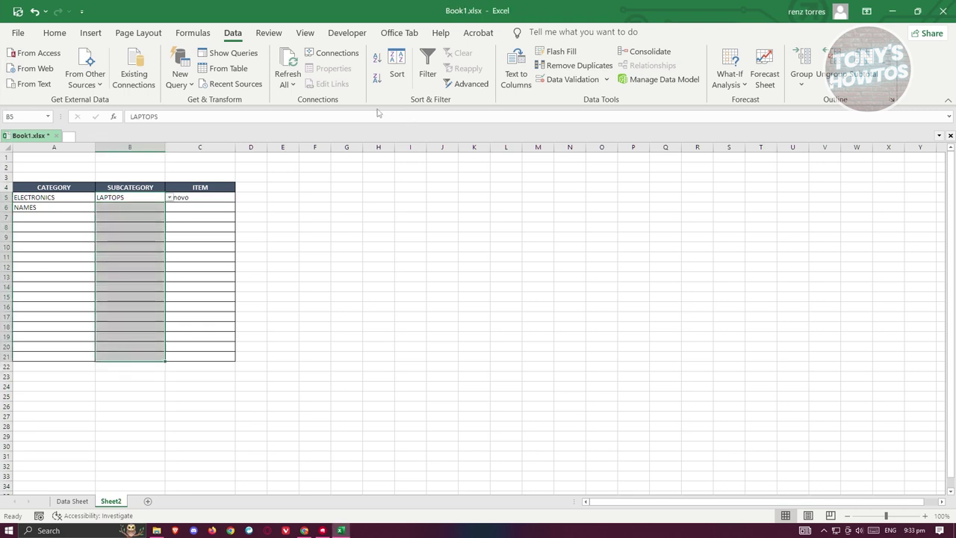
pyautogui.click(579, 84)
pyautogui.click(586, 219)
pyautogui.hotkey('ctrl', 'pageup')
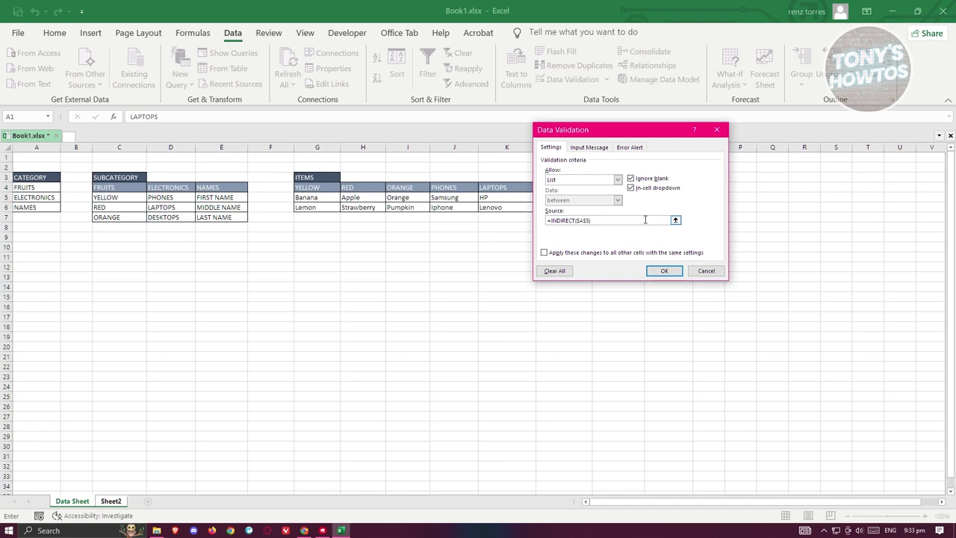
pyautogui.click(663, 270)
pyautogui.click(148, 209)
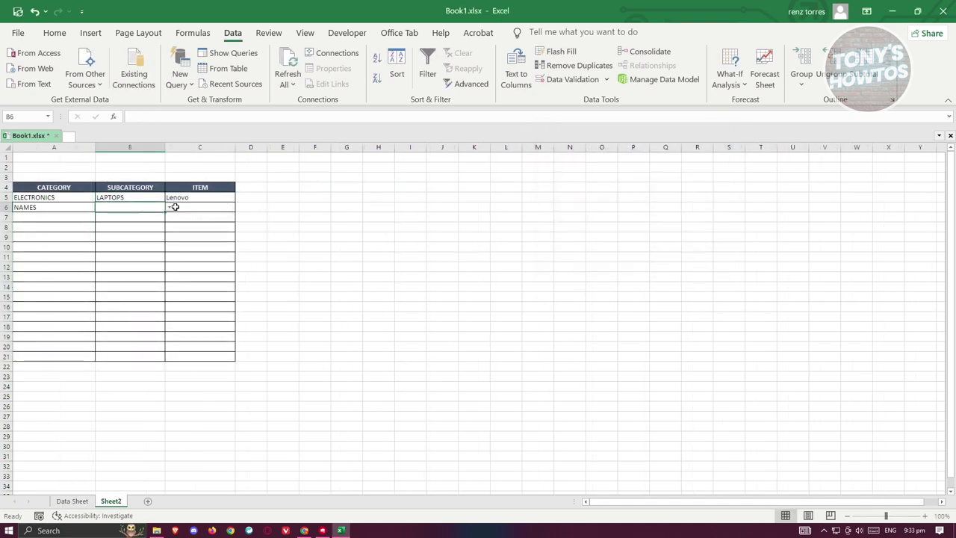
# - Pick MIDDLE NAME in B6 and change C5:C21's item validation source to =INDIRECT($B5)
pyautogui.click(169, 208)
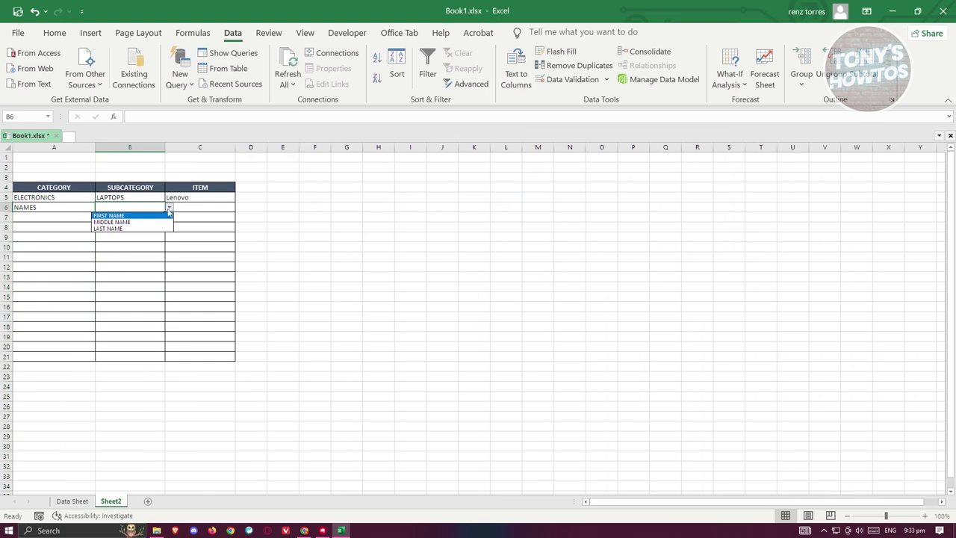
pyautogui.click(127, 222)
pyautogui.click(214, 224)
pyautogui.moveTo(214, 198); pyautogui.dragTo(206, 353)
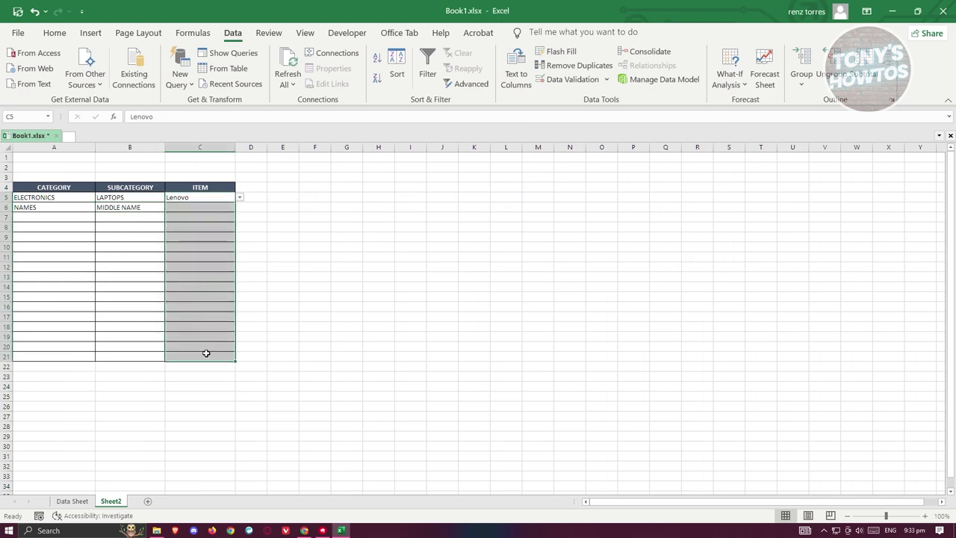
pyautogui.click(569, 79)
pyautogui.click(603, 222)
pyautogui.hotkey('ctrl', 'pageup')
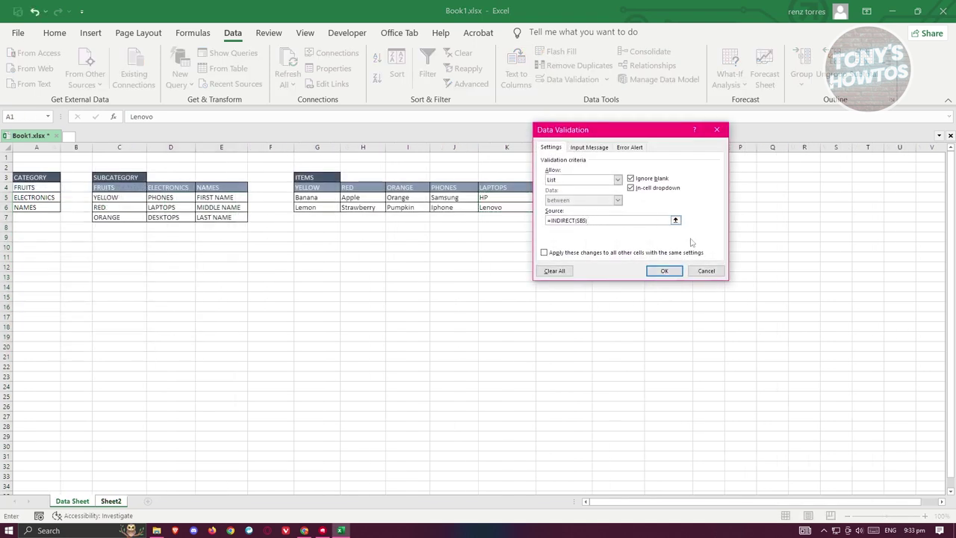
pyautogui.click(664, 270)
pyautogui.click(191, 208)
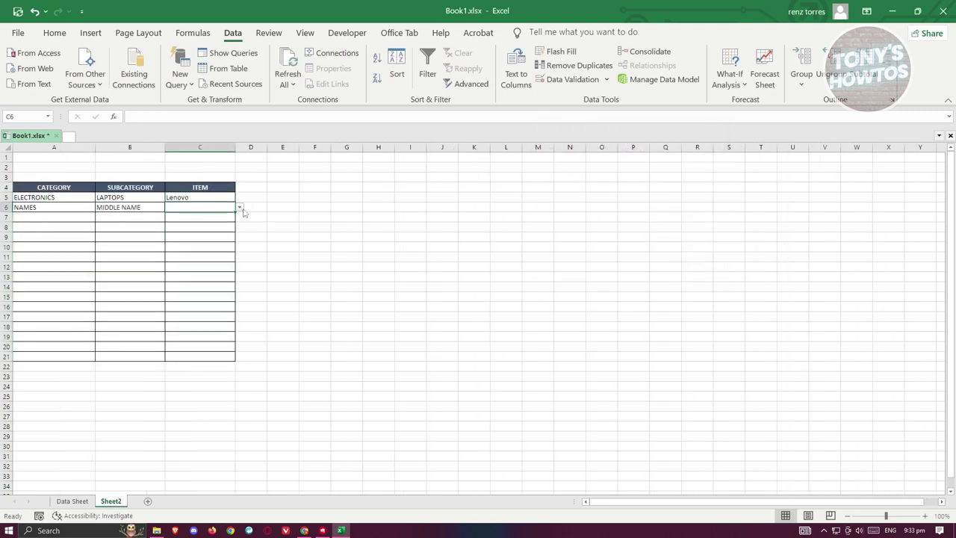